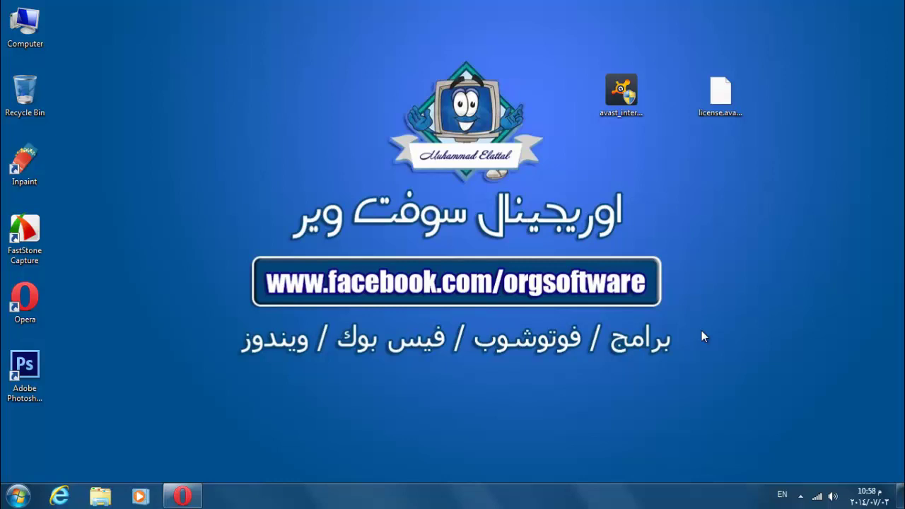
Move the avast installer and the license file icons slightly to the left on the desktop.
left_click_drag(620, 91, 590, 90)
left_click(774, 61)
left_click_drag(734, 101, 684, 101)
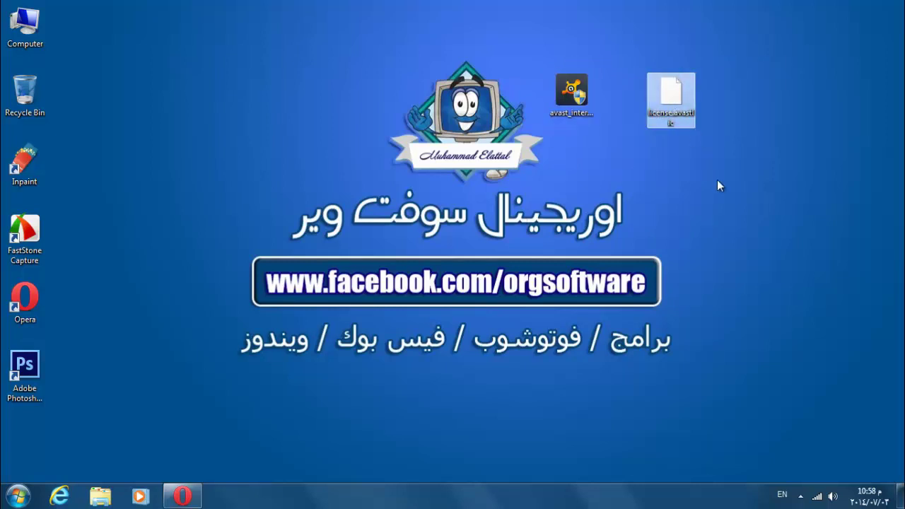
left_click(717, 186)
Launch the avast! Internet Security installer from the desktop and switch the setup language to English.
left_click(569, 99)
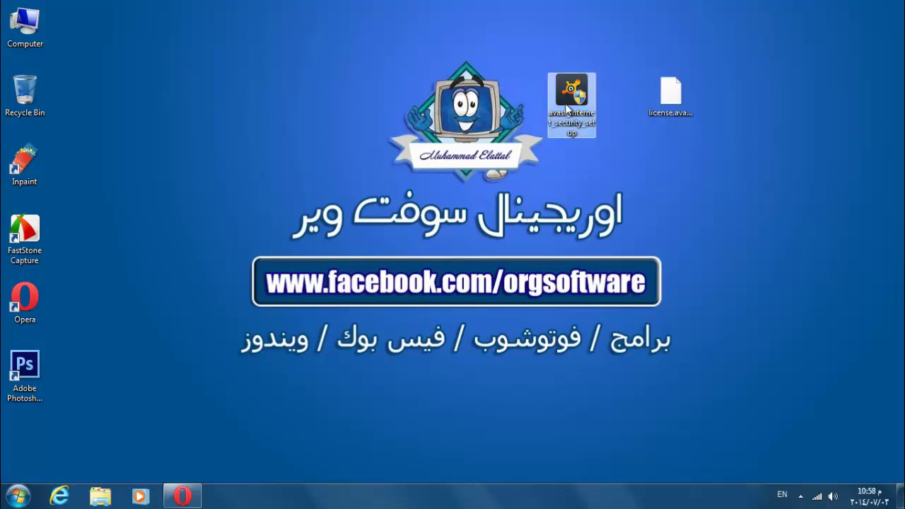
double_click(568, 107)
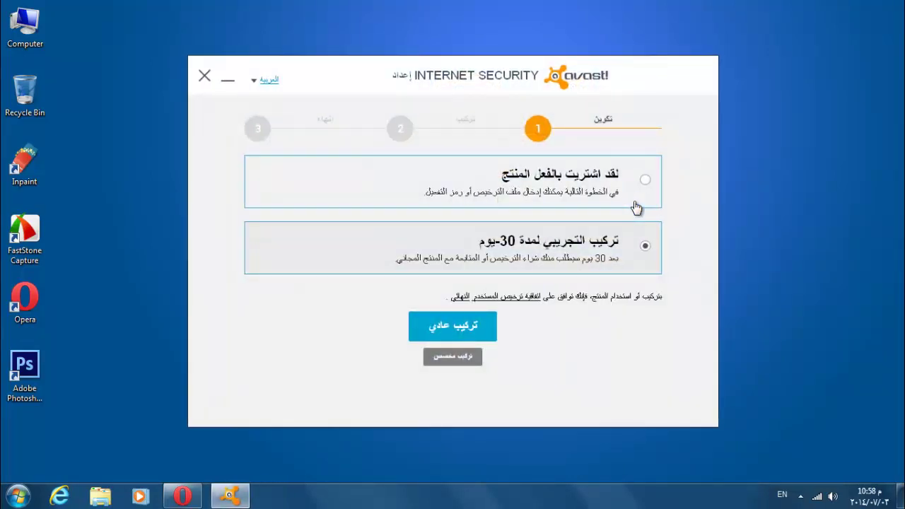
left_click_drag(354, 79, 360, 83)
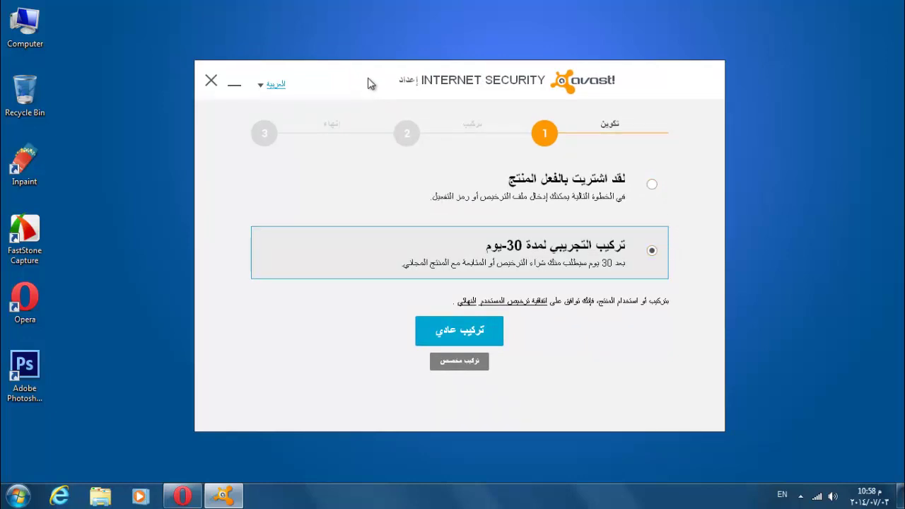
left_click(277, 88)
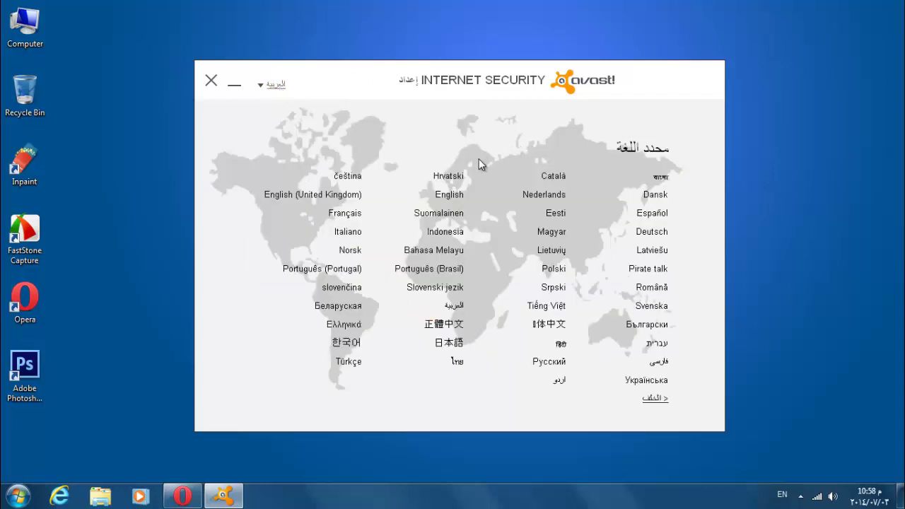
left_click(450, 195)
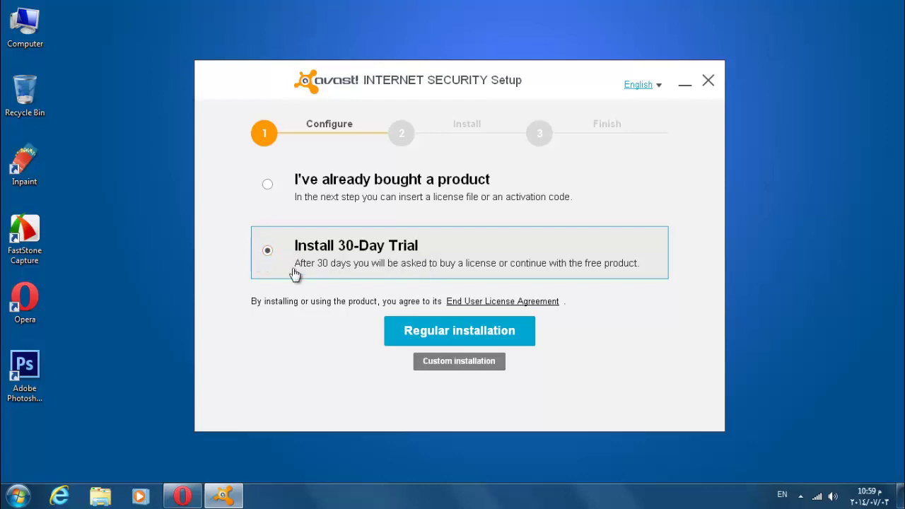
Complete a regular installation of the 30-day trial without the Google Chrome browser offer.
left_click(450, 340)
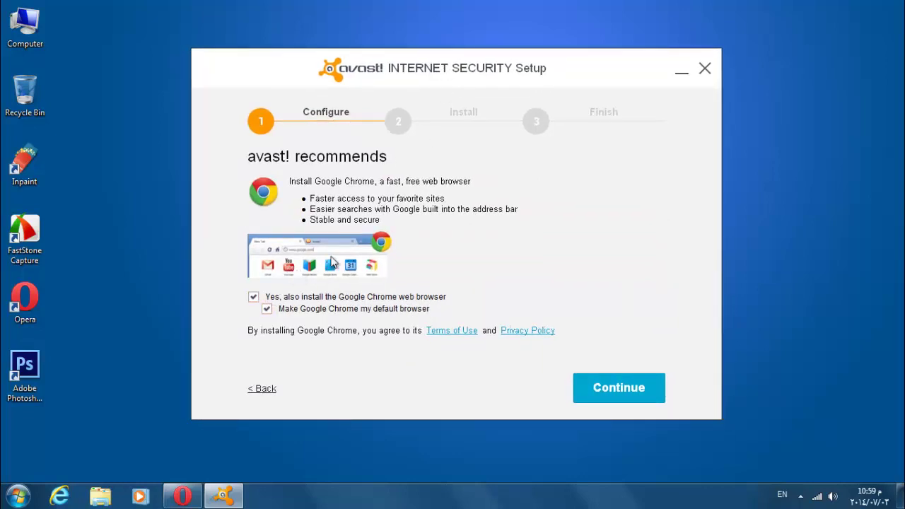
left_click(253, 297)
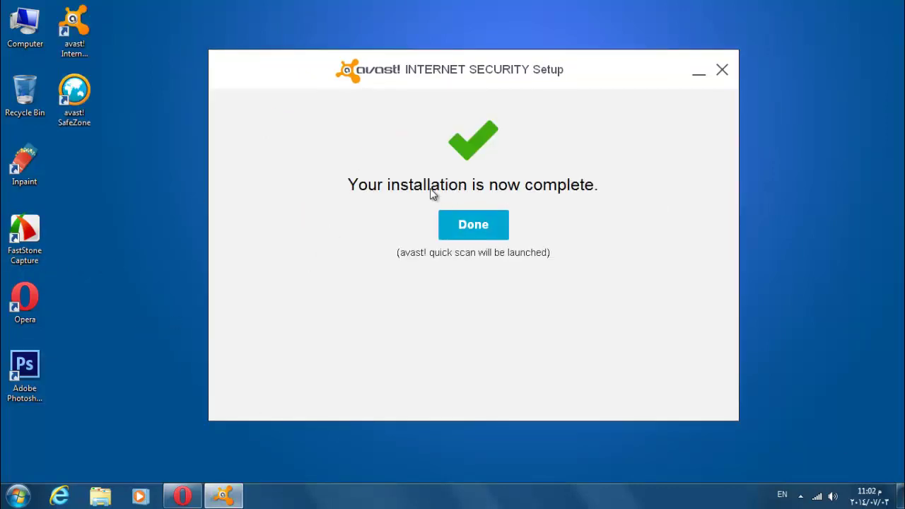
left_click(492, 235)
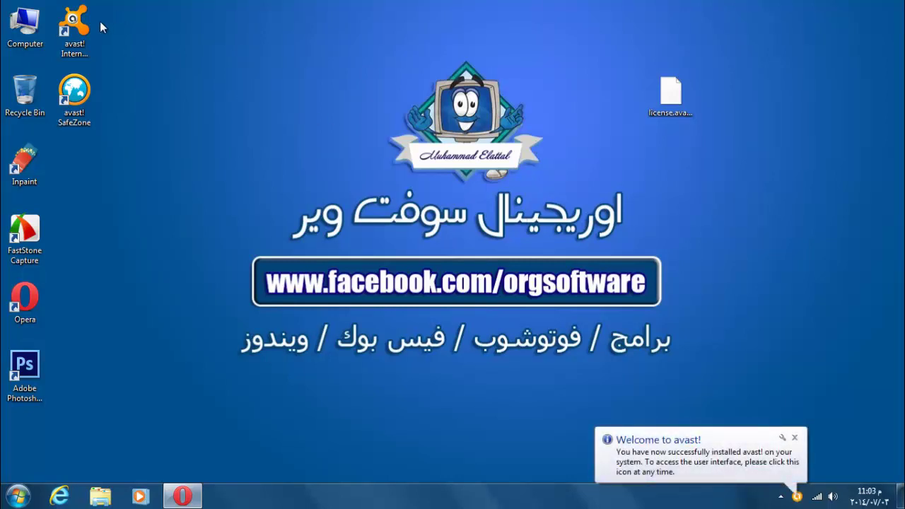
left_click(79, 126)
double_click(79, 125)
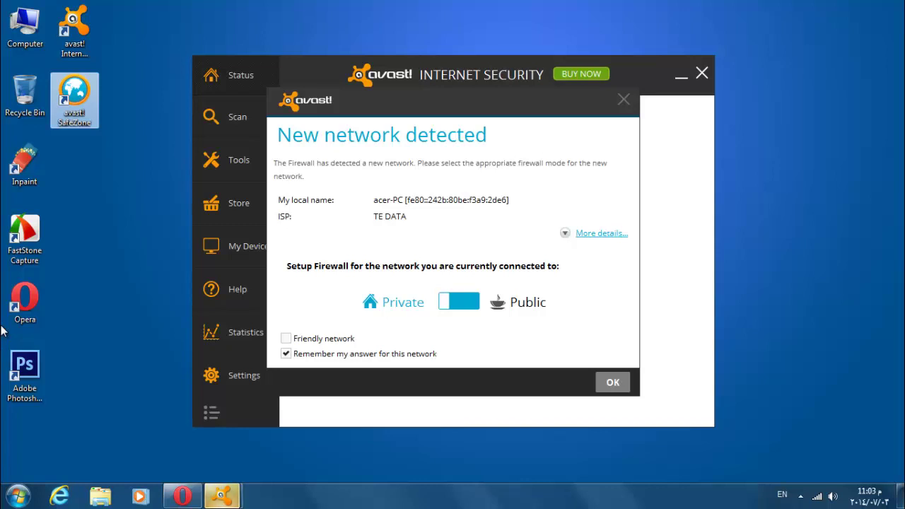
left_click(839, 430)
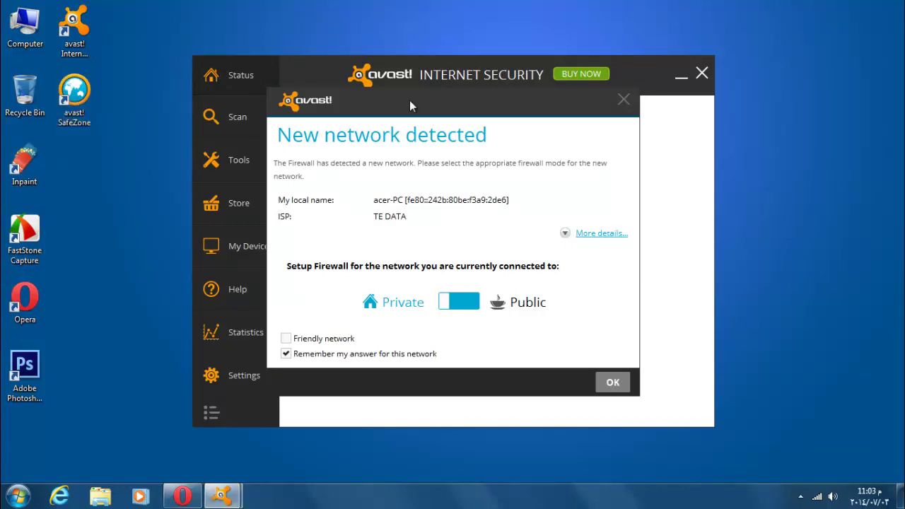
Accept the Private firewall mode for the newly detected network and skip the introductory tutorial.
left_click_drag(409, 100, 440, 104)
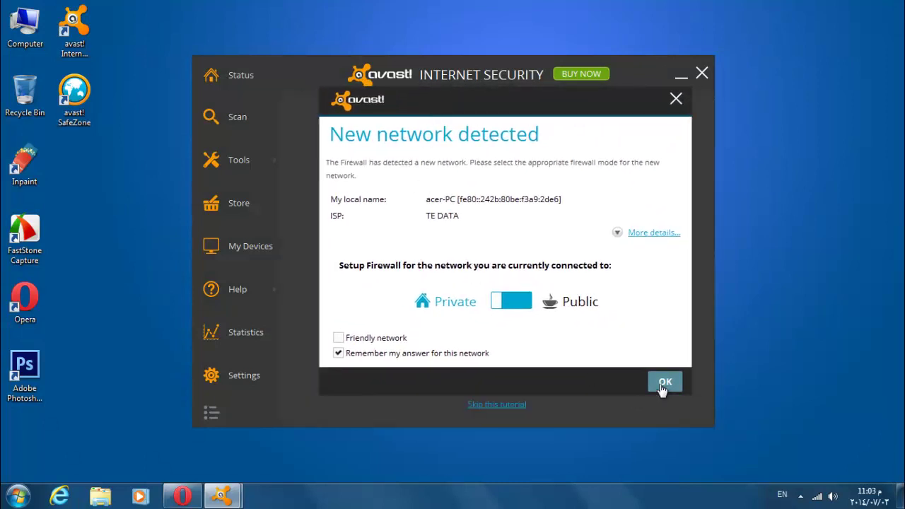
left_click(663, 387)
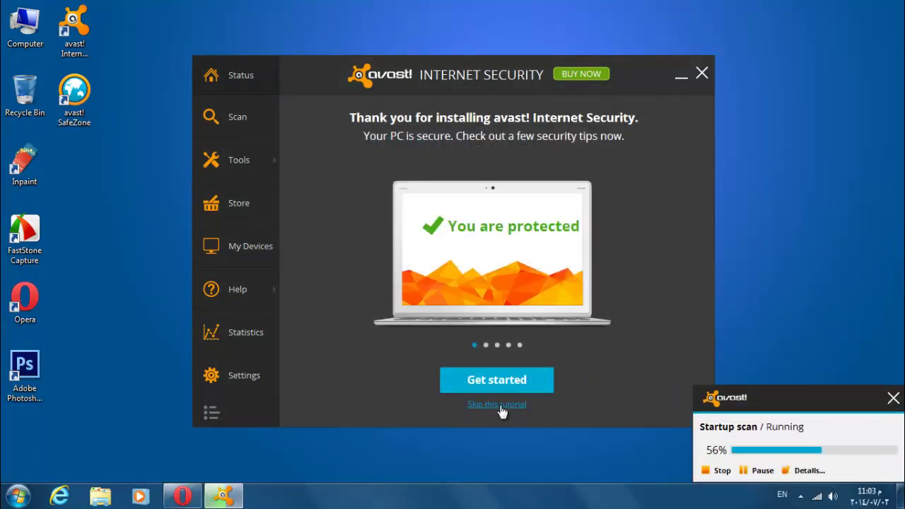
left_click(499, 406)
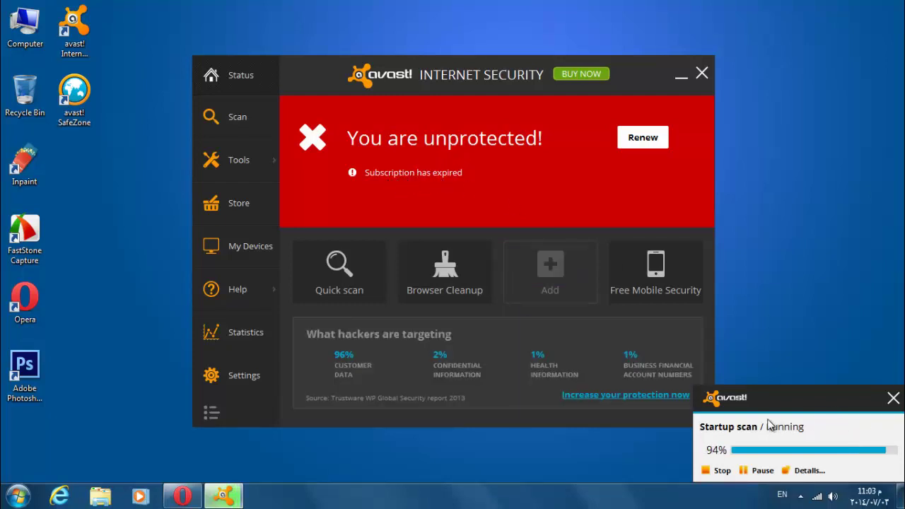
Dismiss the startup scan notification and open the Subscription page of the avast! settings.
left_click_drag(467, 75, 418, 74)
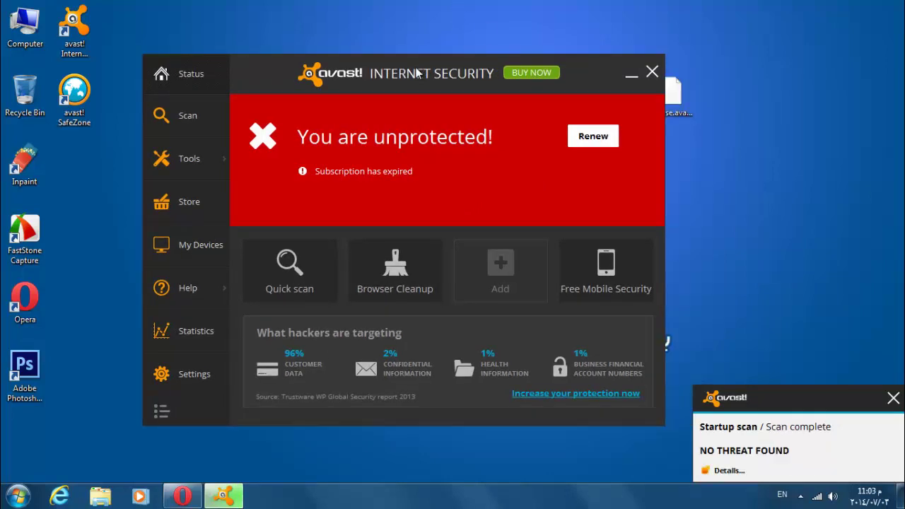
left_click(894, 400)
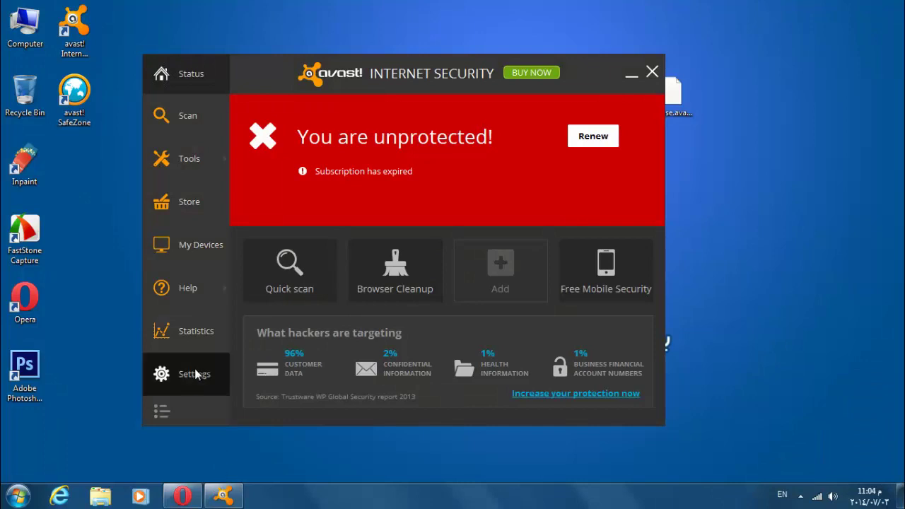
left_click(178, 378)
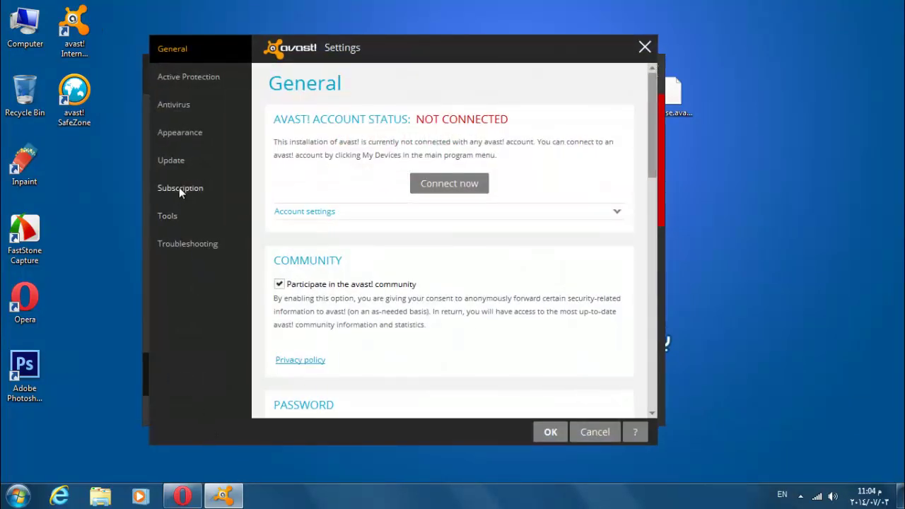
left_click(179, 187)
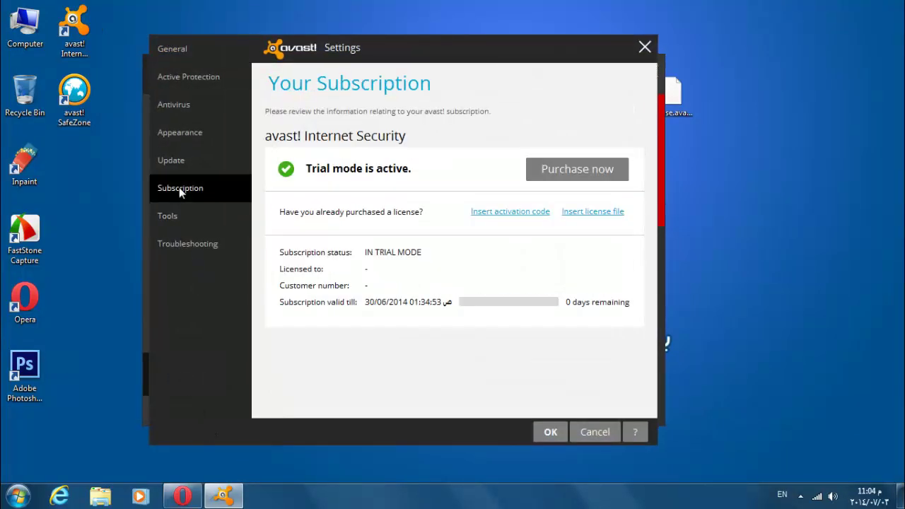
Insert the license file named license from the Desktop, accept its license information, and save the settings.
left_click(593, 212)
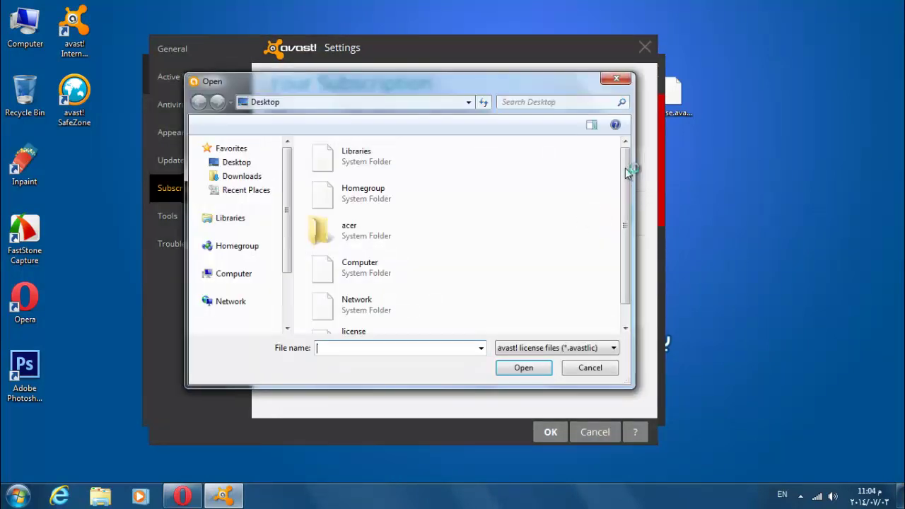
left_click_drag(625, 165, 626, 191)
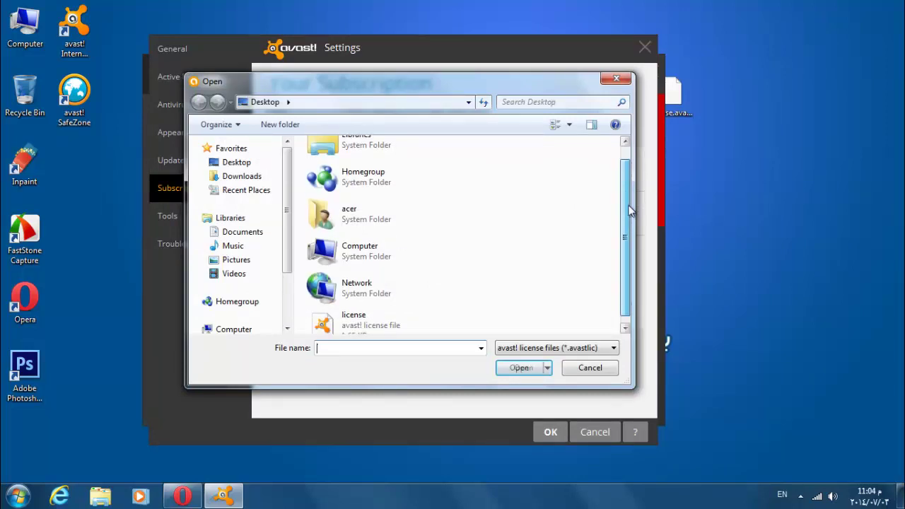
left_click(375, 326)
left_click(520, 369)
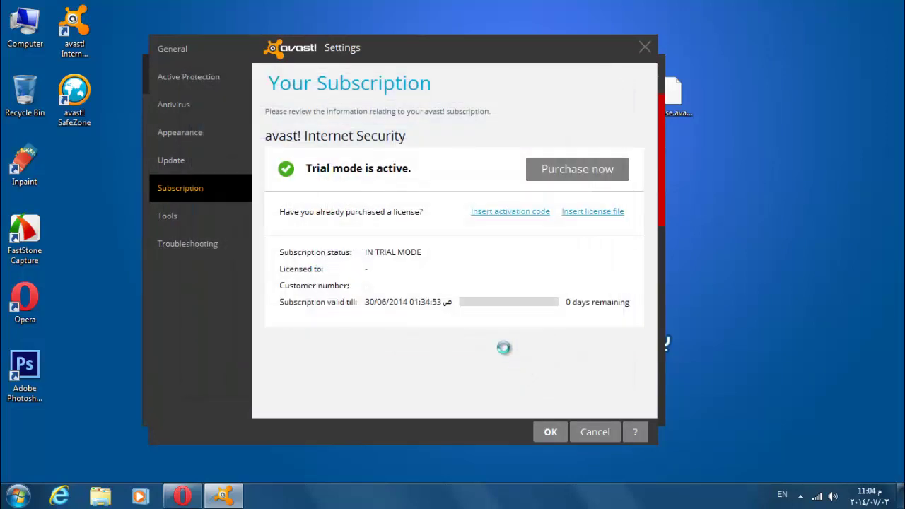
left_click(505, 212)
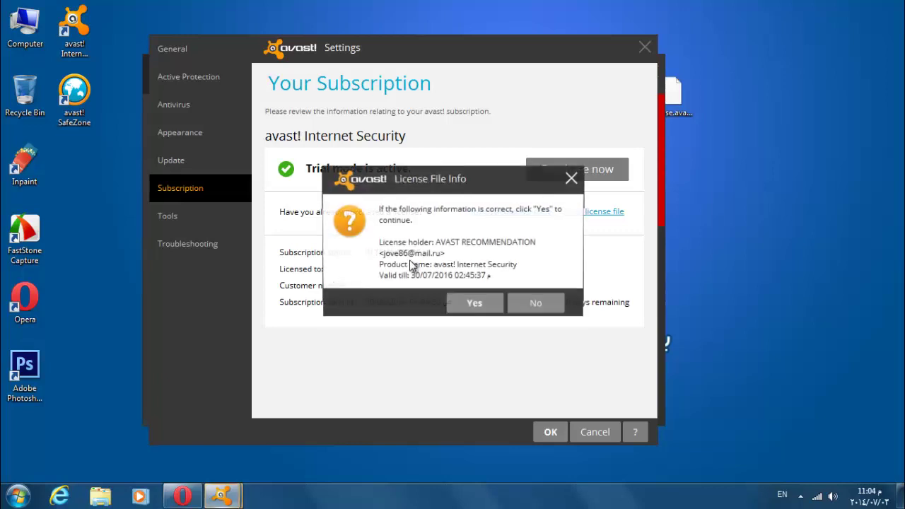
left_click(468, 306)
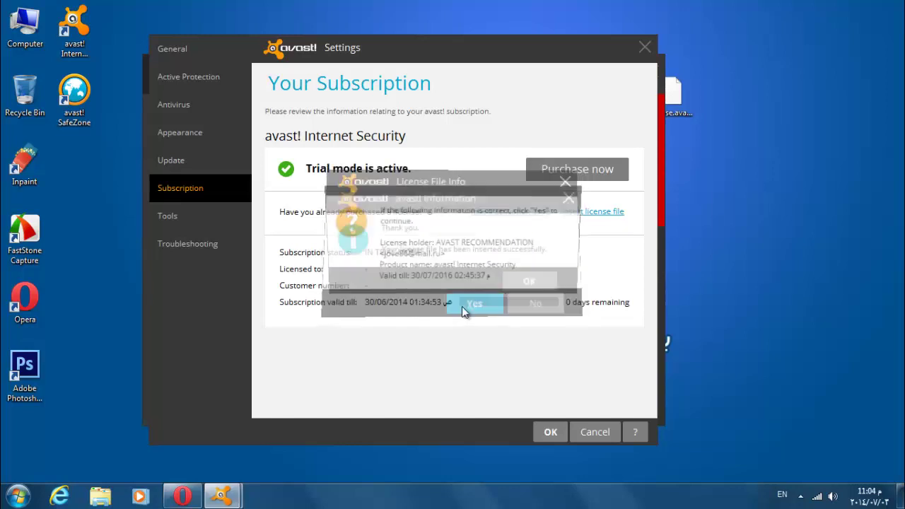
left_click(533, 287)
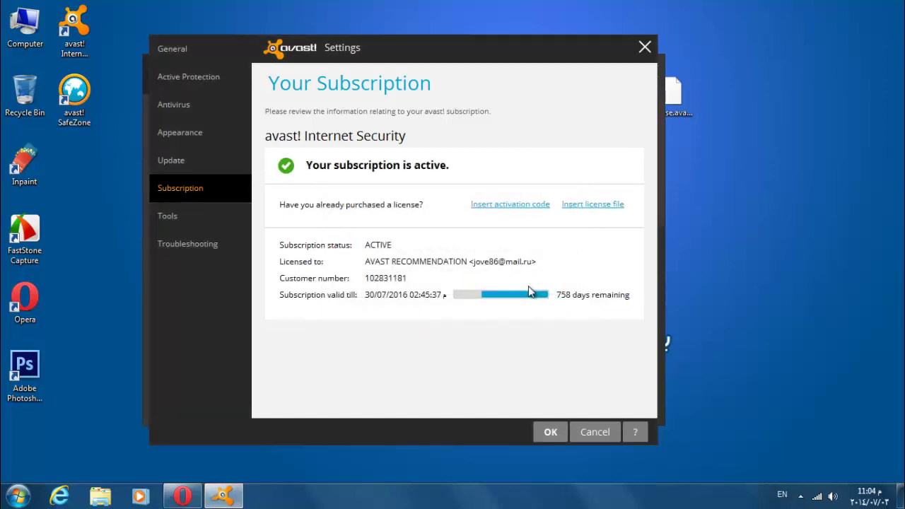
left_click(555, 432)
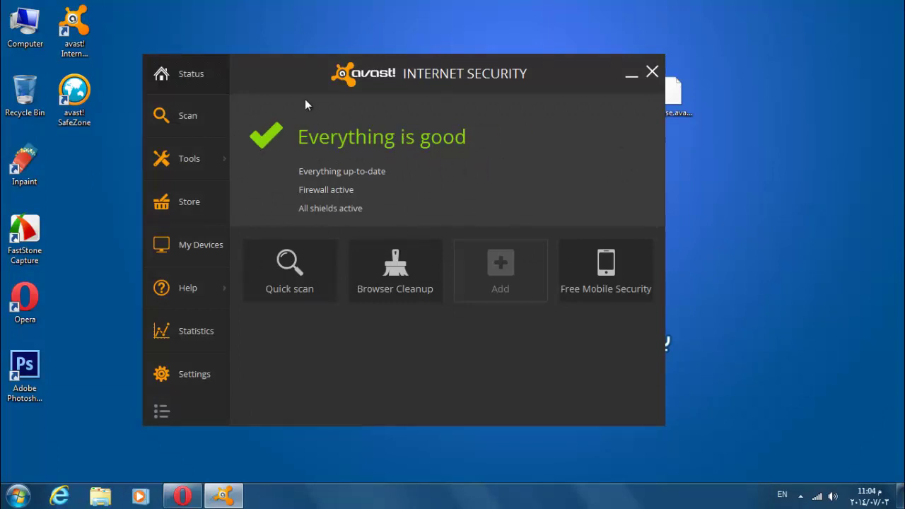
Start a quick scan from the Status overview and stop it right away.
left_click_drag(305, 104, 361, 77)
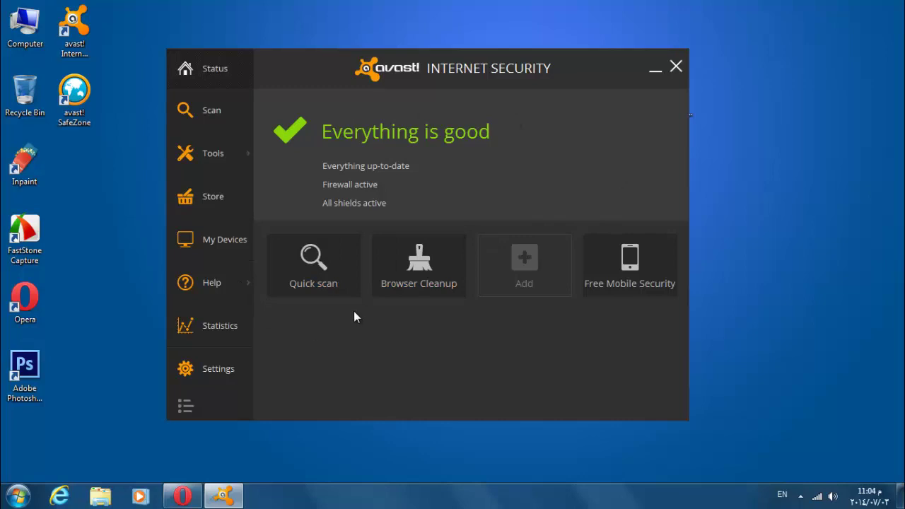
left_click(320, 281)
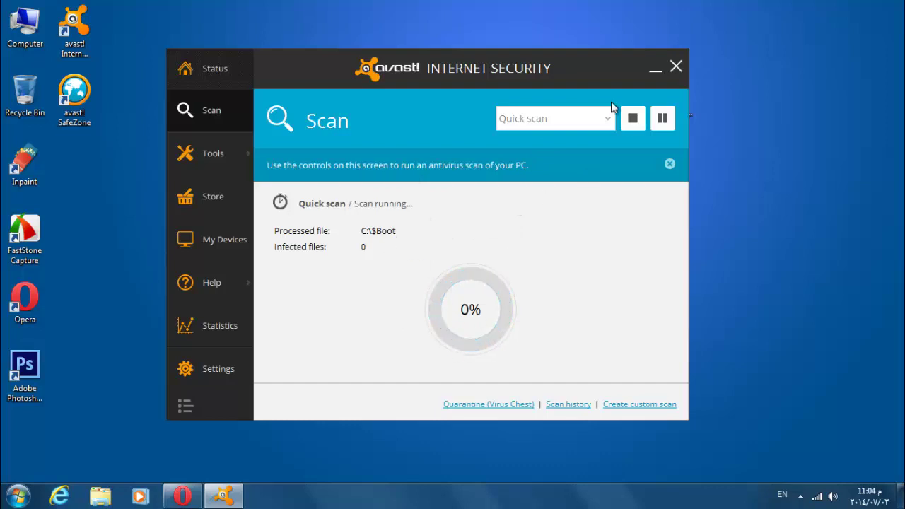
left_click(632, 118)
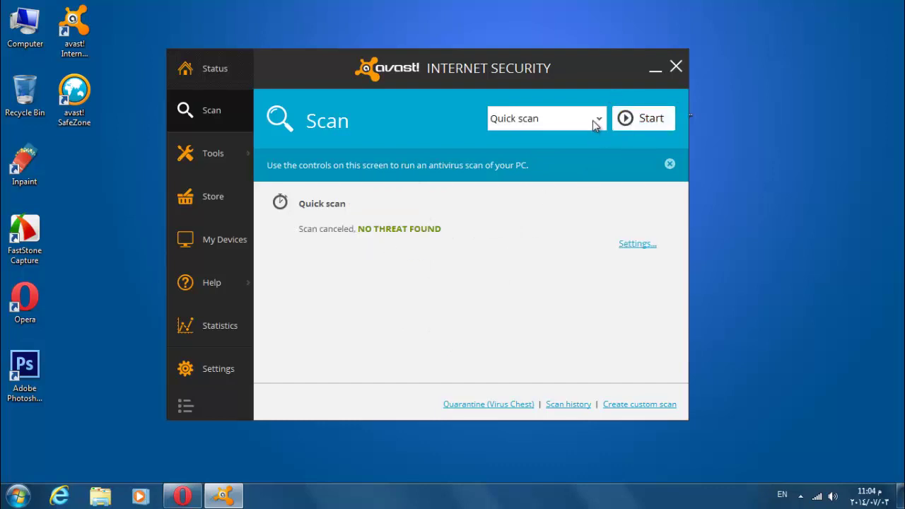
Review the available scan types on the Scan page and return to the Status overview.
left_click(594, 121)
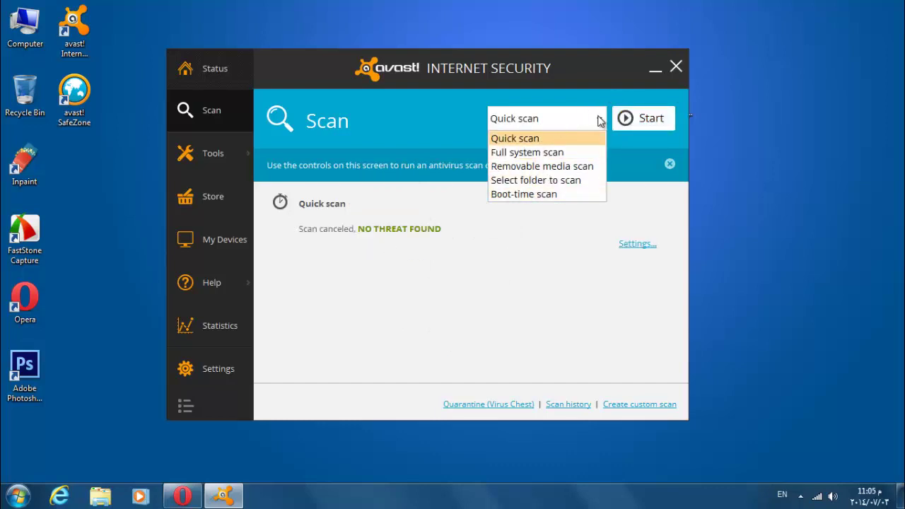
left_click(598, 122)
left_click(208, 69)
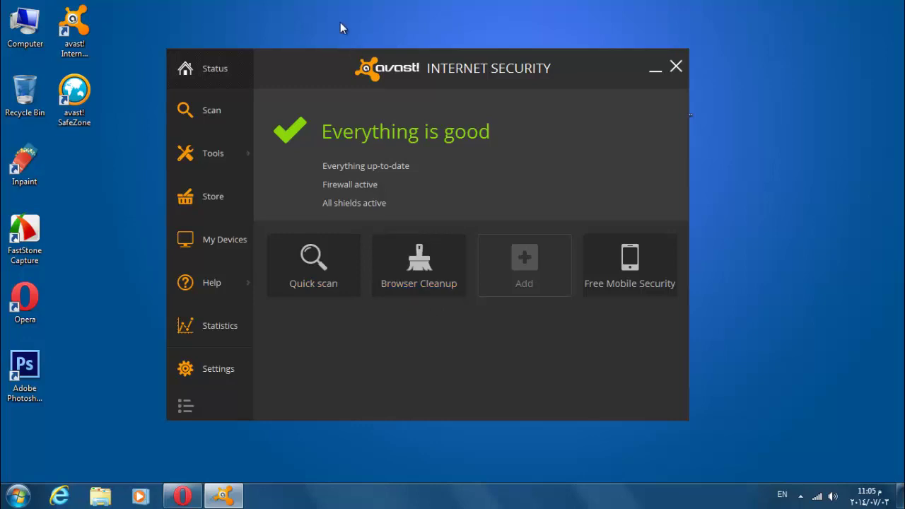
Add a Firewall shortcut to the empty tile on the Status overview.
left_click(524, 262)
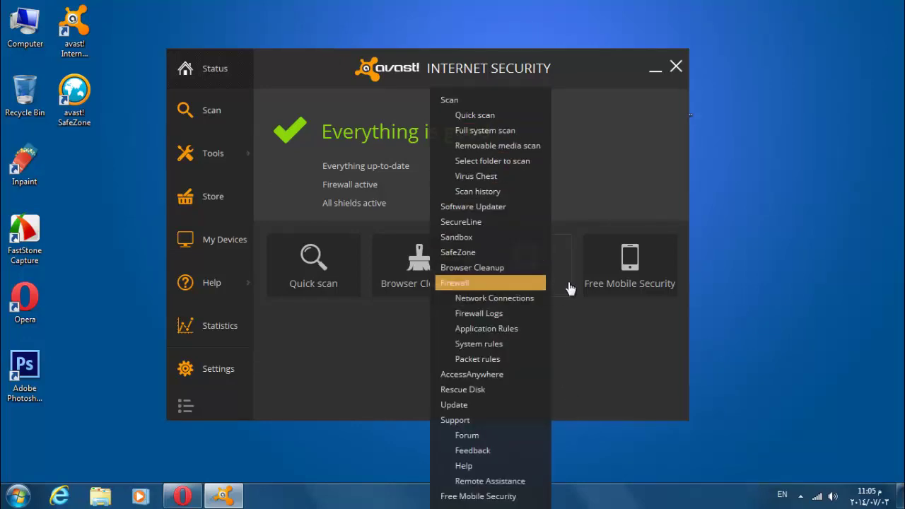
left_click(521, 258)
left_click(505, 260)
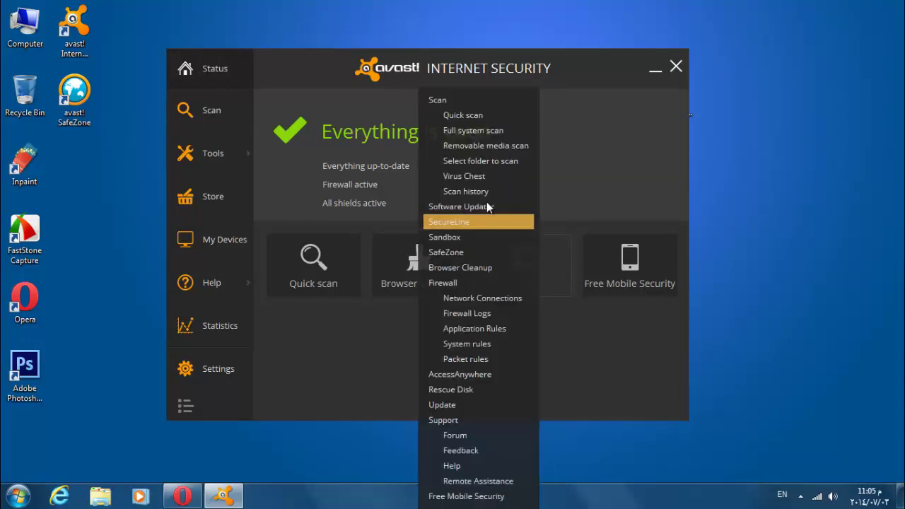
left_click(452, 289)
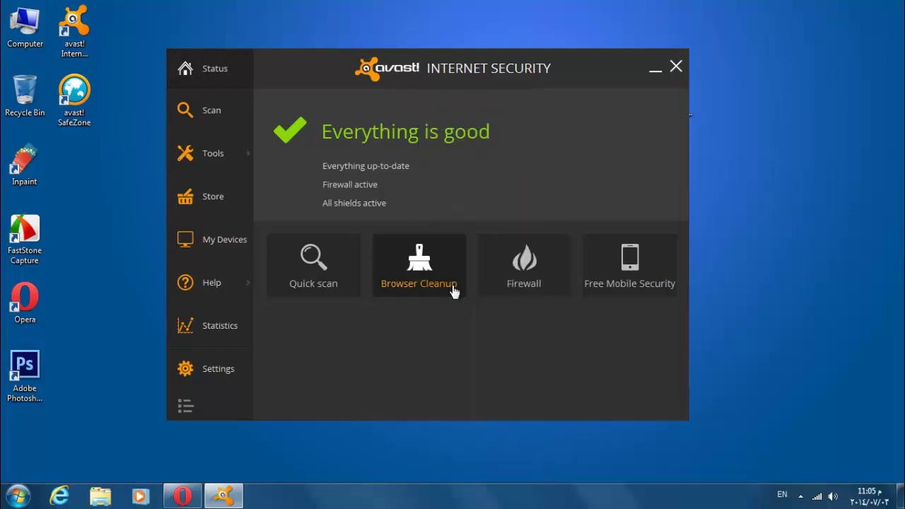
Replace the Free Mobile Security shortcut on the Status overview with Virus Chest.
right_click(614, 261)
mouse_move(588, 246)
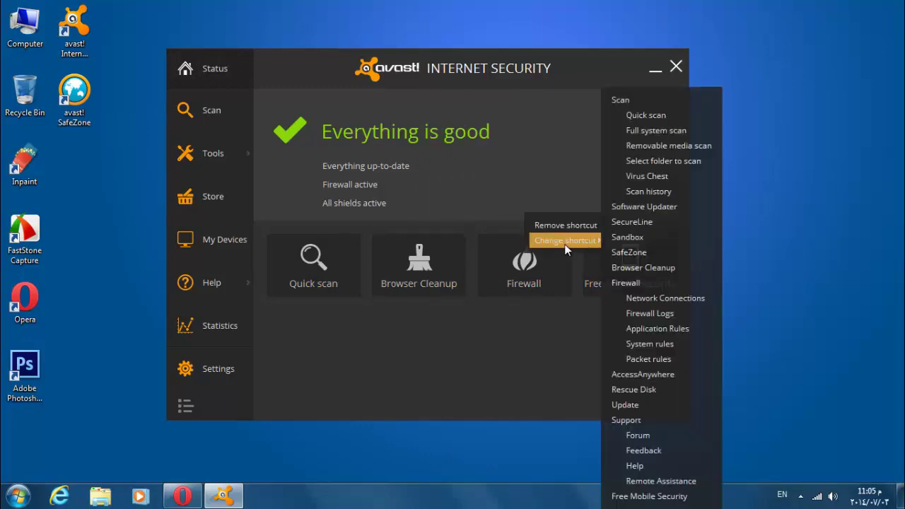
left_click(654, 176)
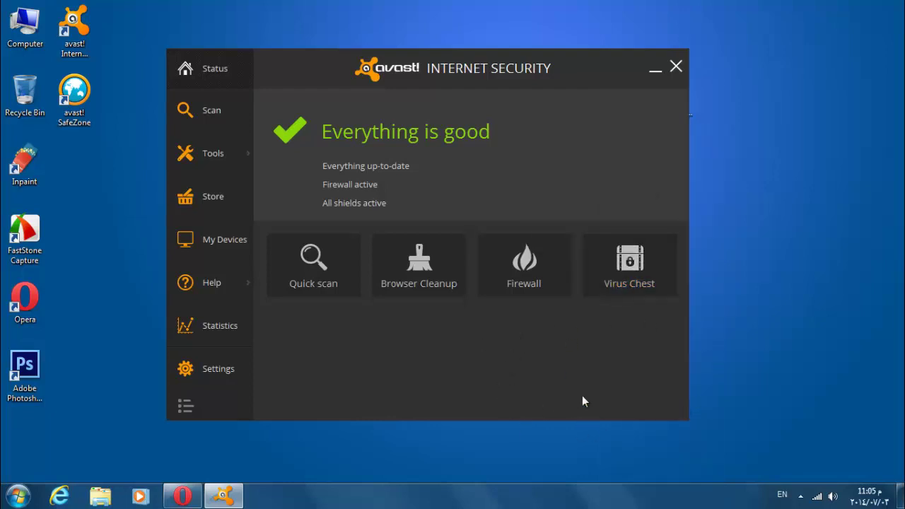
Set the firewall's default rule for programs with no defined rules to Ask and save the firewall policies.
left_click(534, 284)
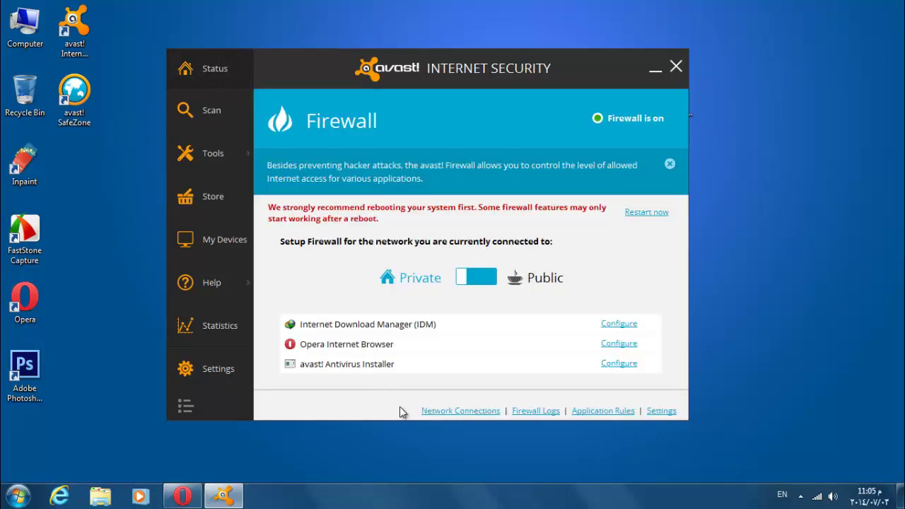
left_click(659, 411)
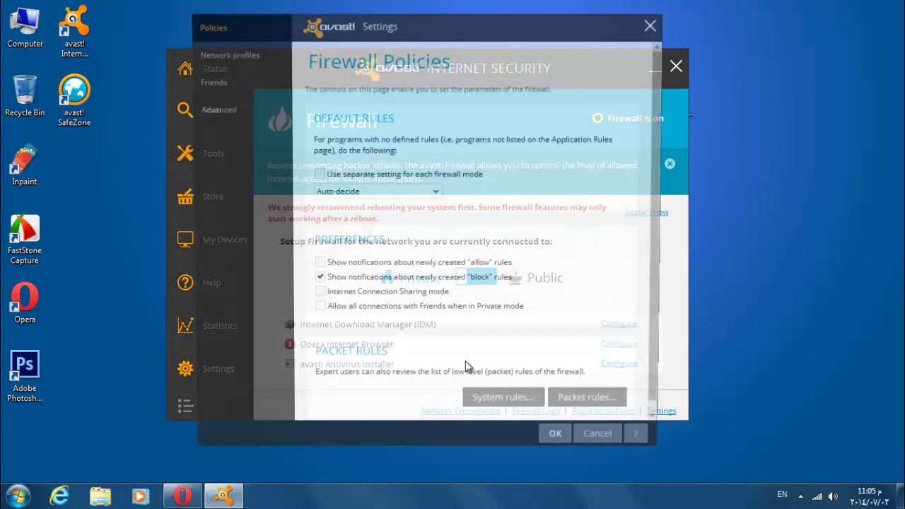
left_click(367, 194)
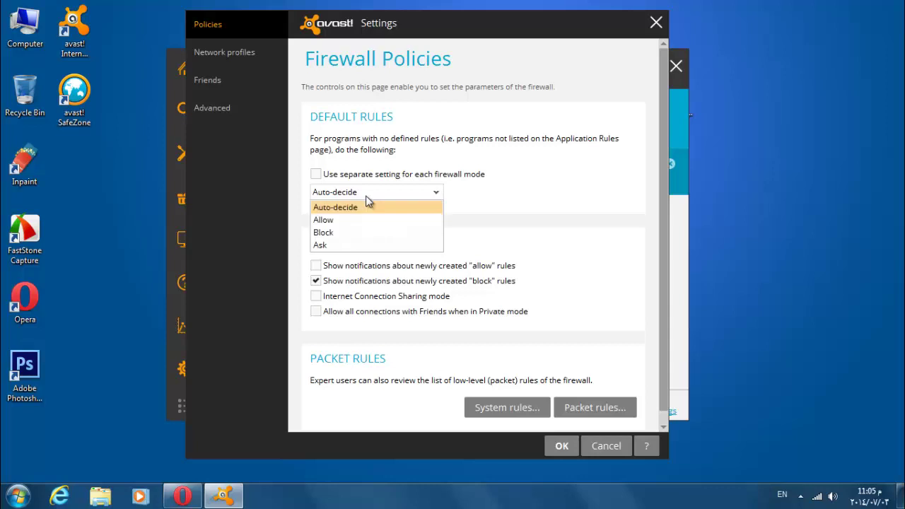
left_click(339, 244)
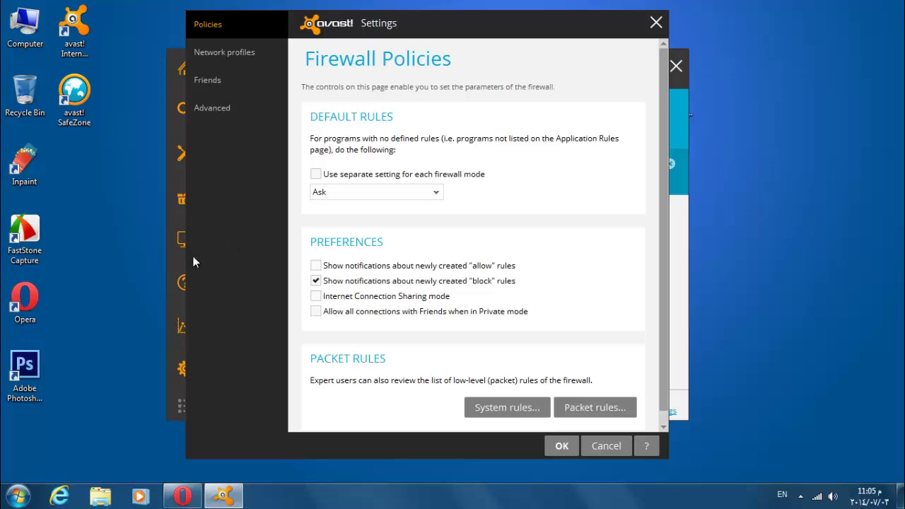
left_click(561, 446)
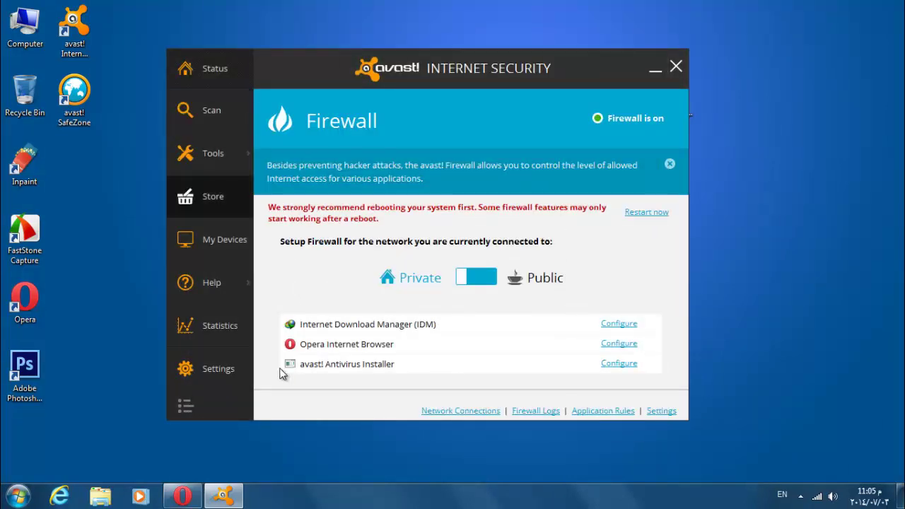
Run an update of the virus definitions from the program's update settings and dismiss the update summary.
left_click(219, 369)
left_click(170, 159)
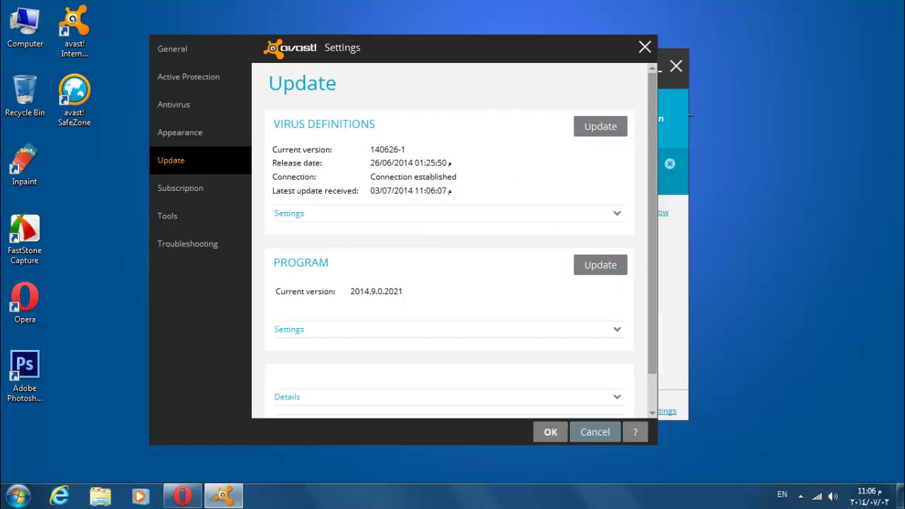
left_click_drag(474, 45, 504, 48)
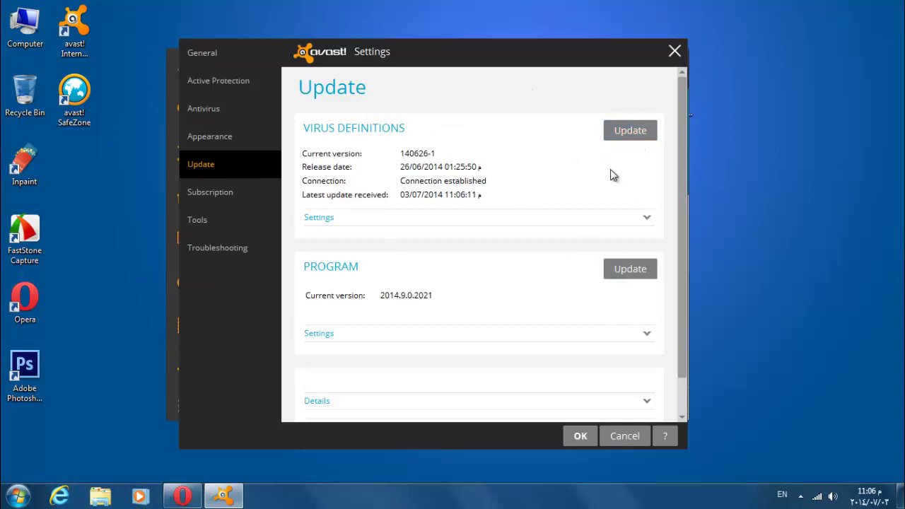
left_click(634, 139)
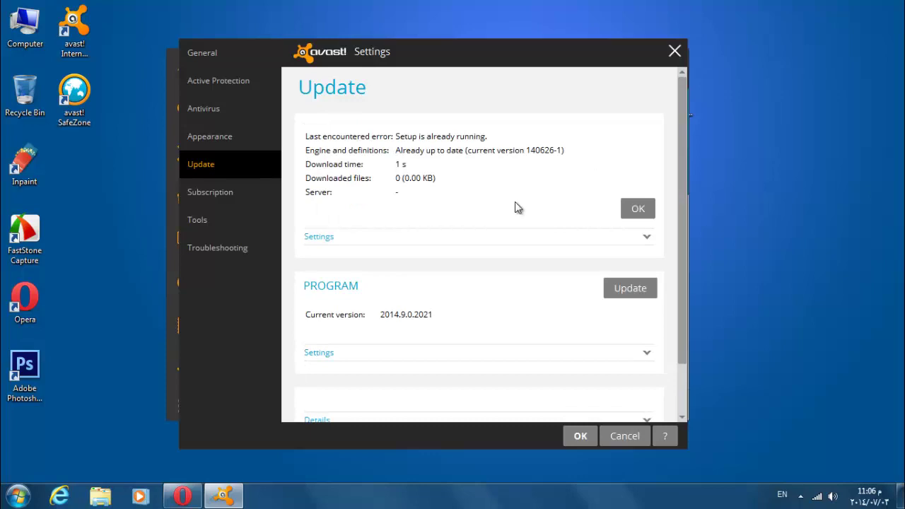
left_click(640, 212)
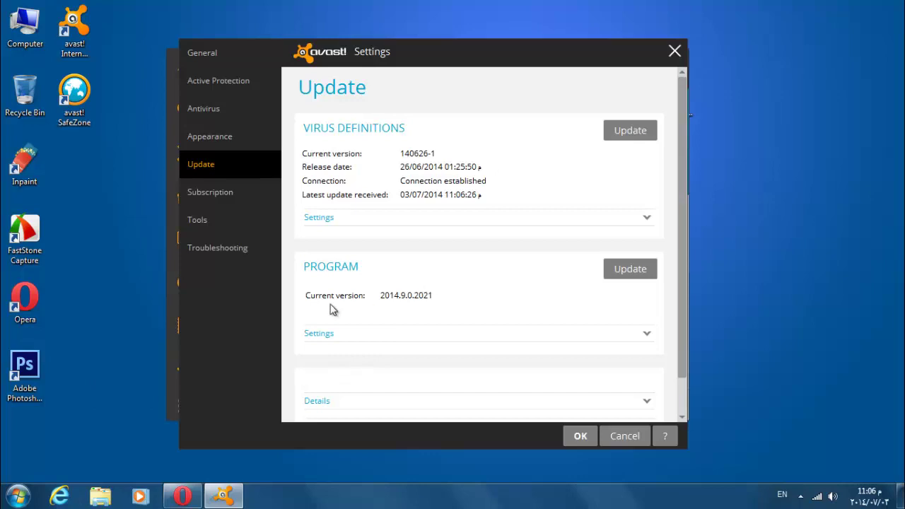
Review the subscription status and validity in the settings, then return to the Status overview.
left_click(211, 195)
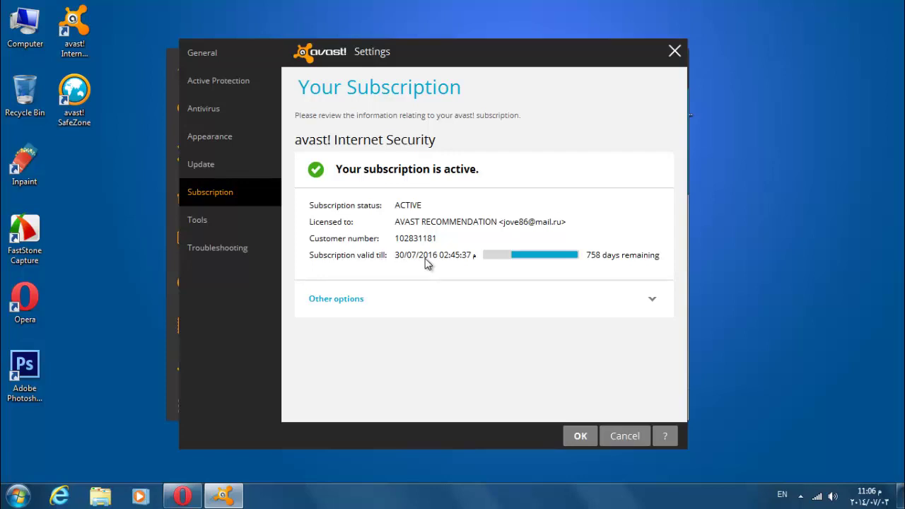
left_click(580, 436)
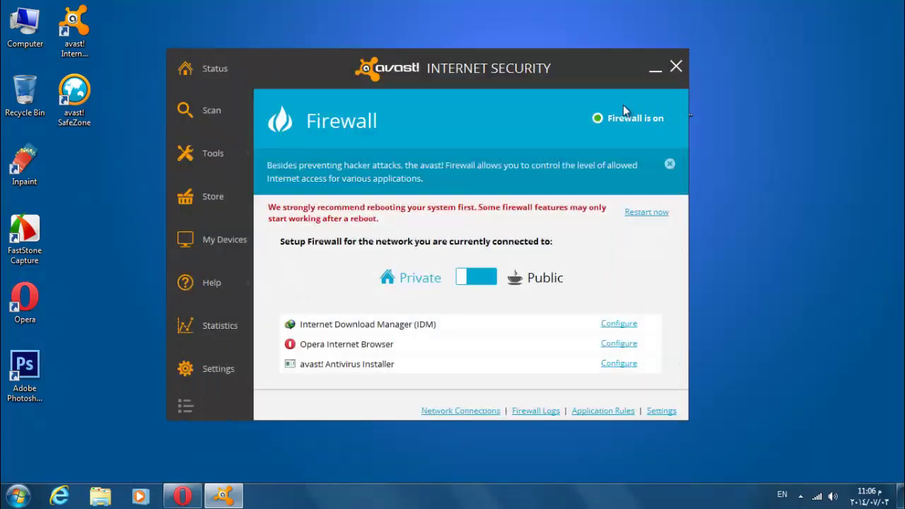
left_click(205, 75)
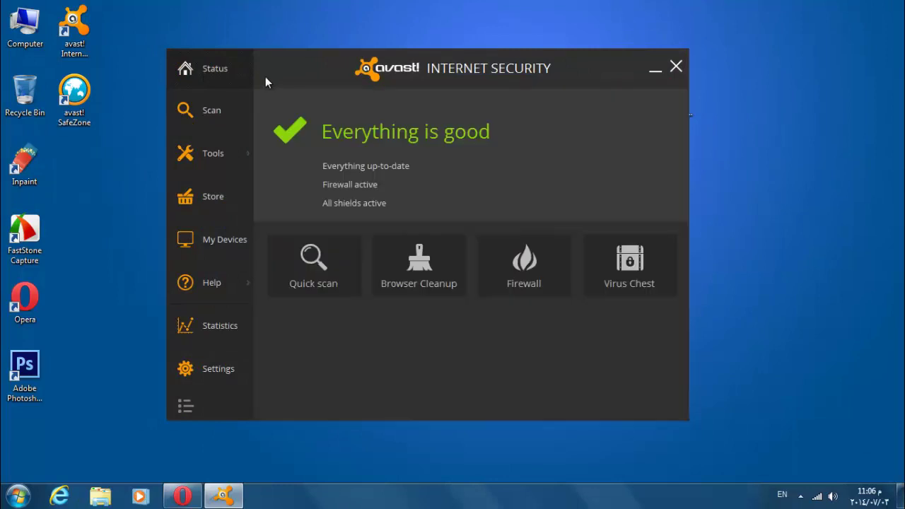
Reposition the main antivirus window on the desktop and close it.
left_click_drag(265, 81, 309, 73)
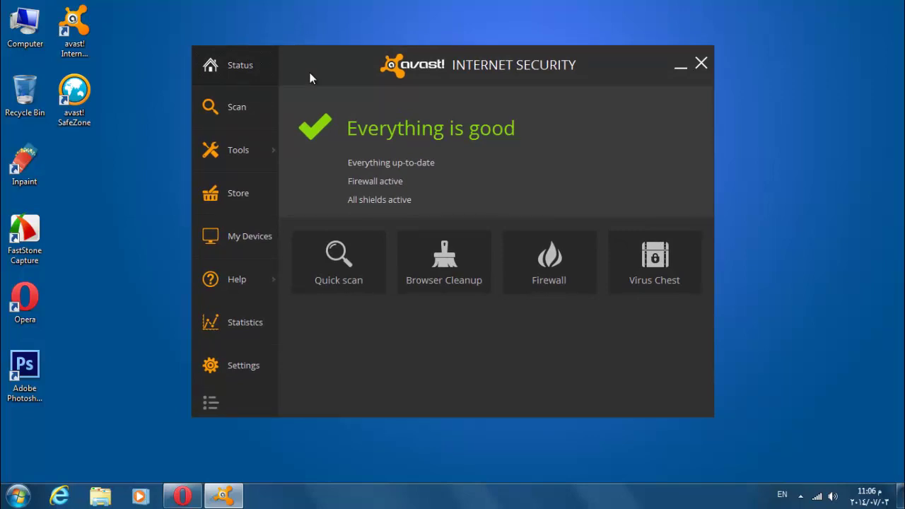
left_click_drag(320, 69, 325, 82)
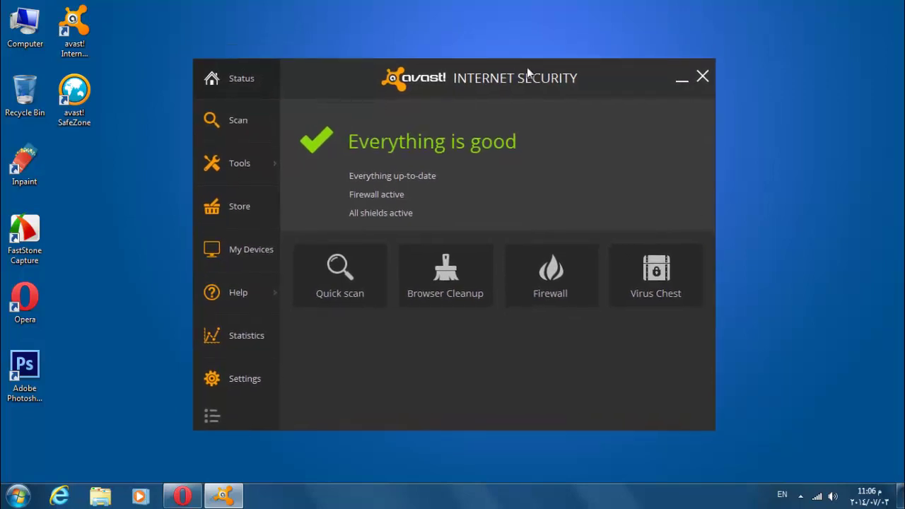
left_click(699, 78)
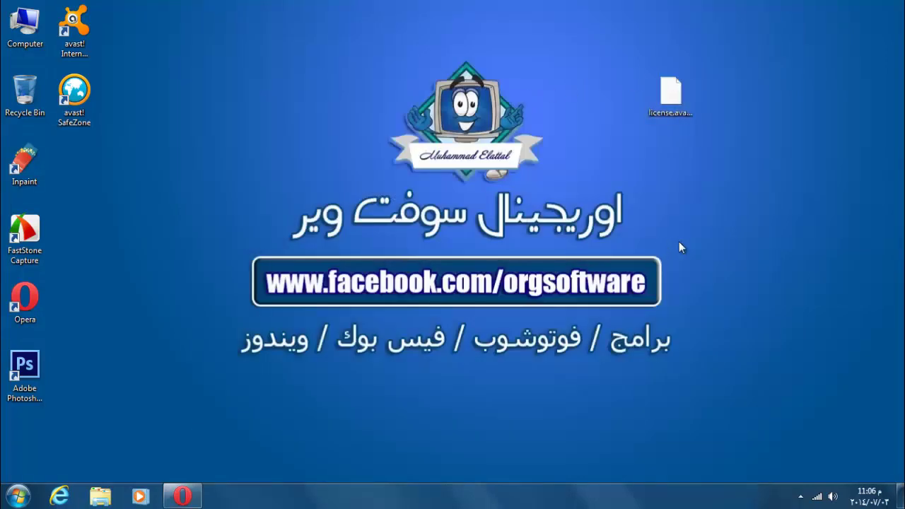
left_click_drag(697, 232, 219, 329)
left_click_drag(675, 240, 219, 329)
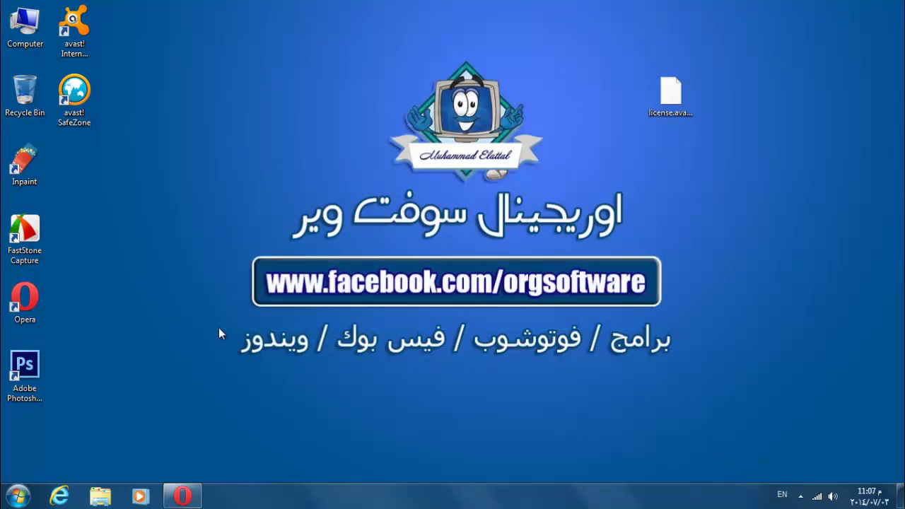